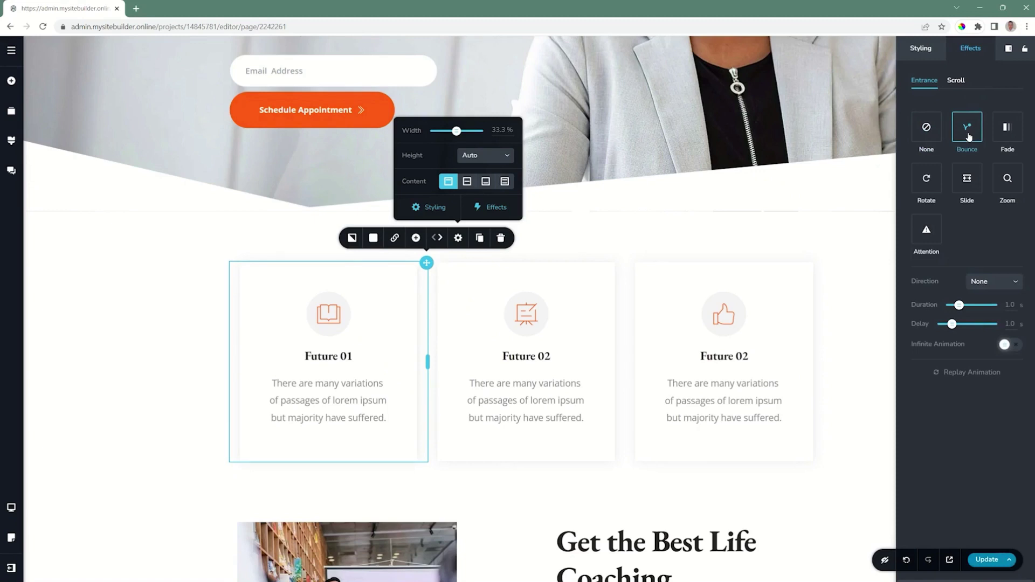
Step: Apply the Zoom entrance effect with direction Down to the Future 01 column
{"action": "left_click", "coordinate": [1012, 134]}
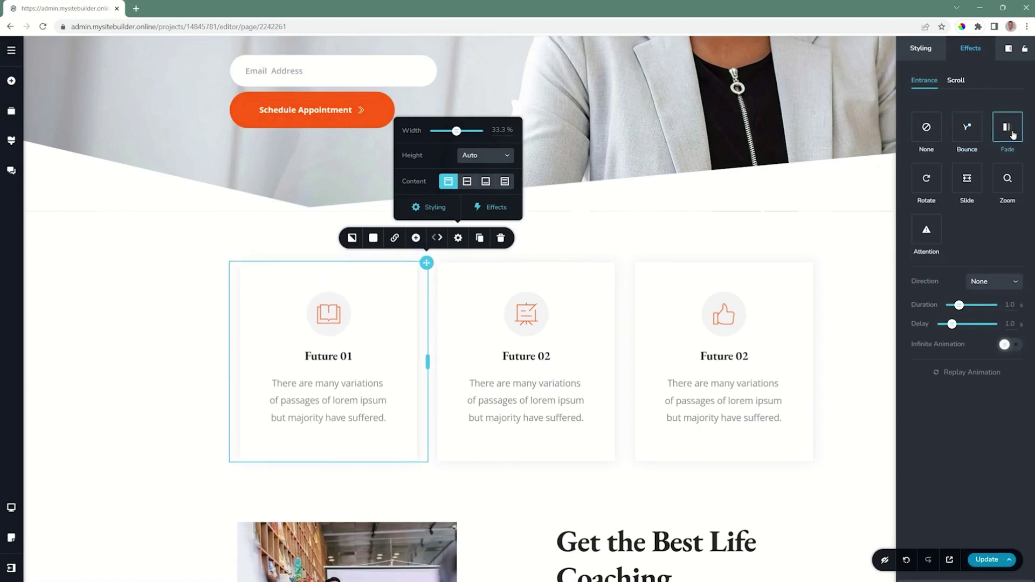
{"action": "left_click", "coordinate": [1006, 183]}
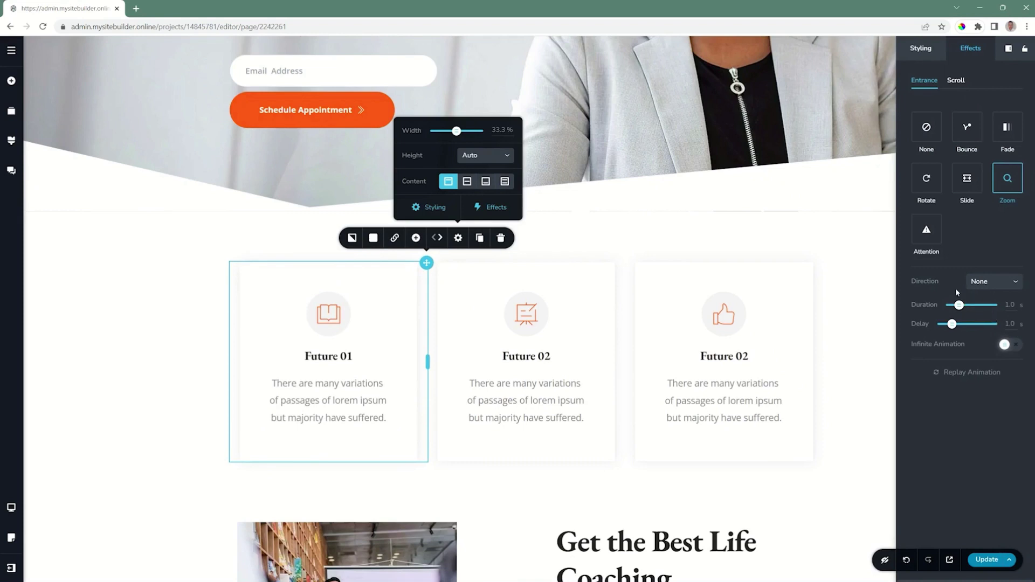
{"action": "left_click", "coordinate": [1001, 290]}
{"action": "left_click", "coordinate": [984, 312]}
Step: Set the Zoom effect's duration to 2.4 s and delay to 1.5 s, and replay the animation
{"action": "left_click_drag", "start_coordinate": [958, 307], "coordinate": [970, 305]}
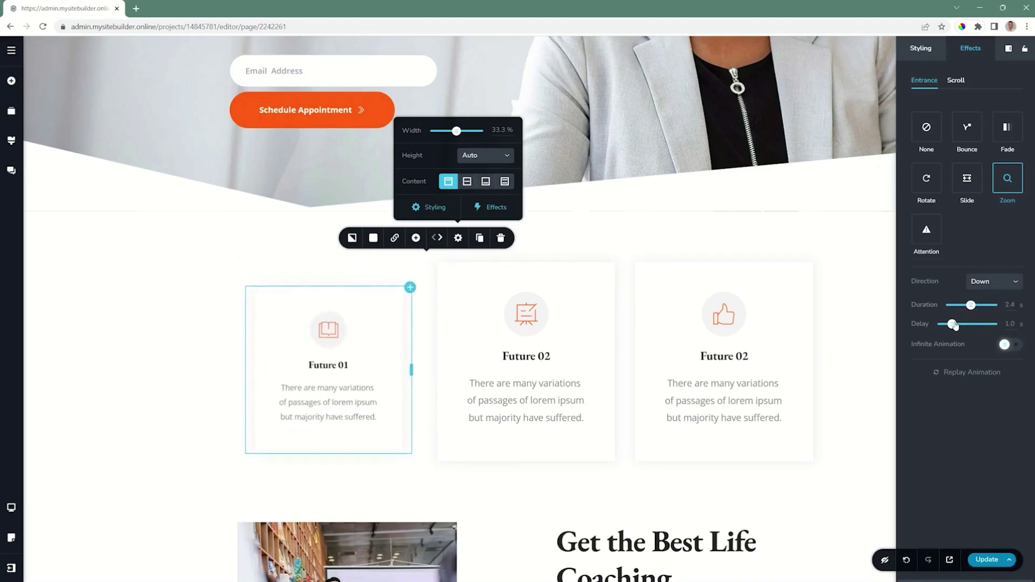
{"action": "left_click_drag", "start_coordinate": [951, 324], "coordinate": [941, 325]}
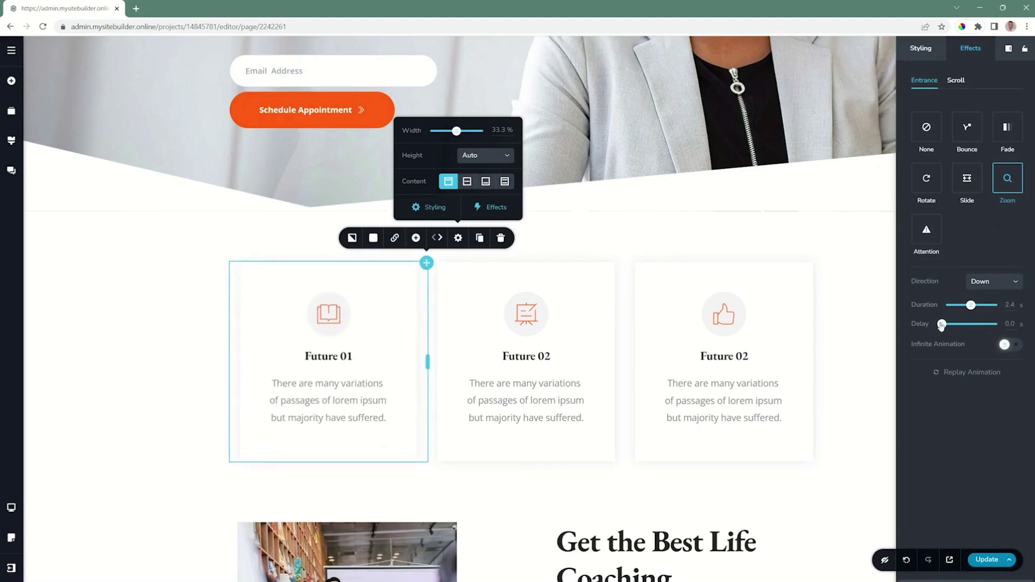
{"action": "left_click_drag", "start_coordinate": [941, 323], "coordinate": [957, 324]}
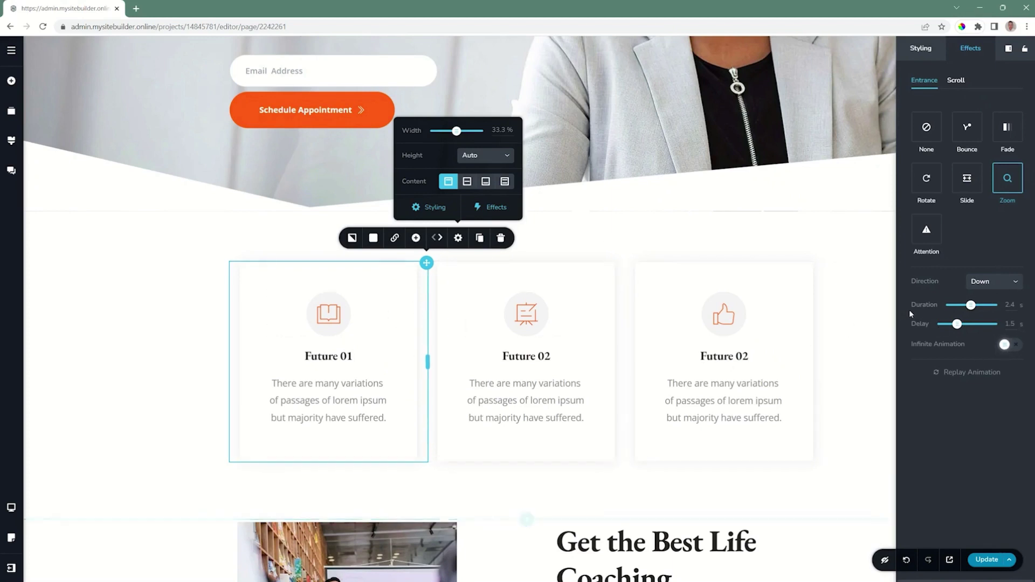
{"action": "left_click", "coordinate": [961, 375]}
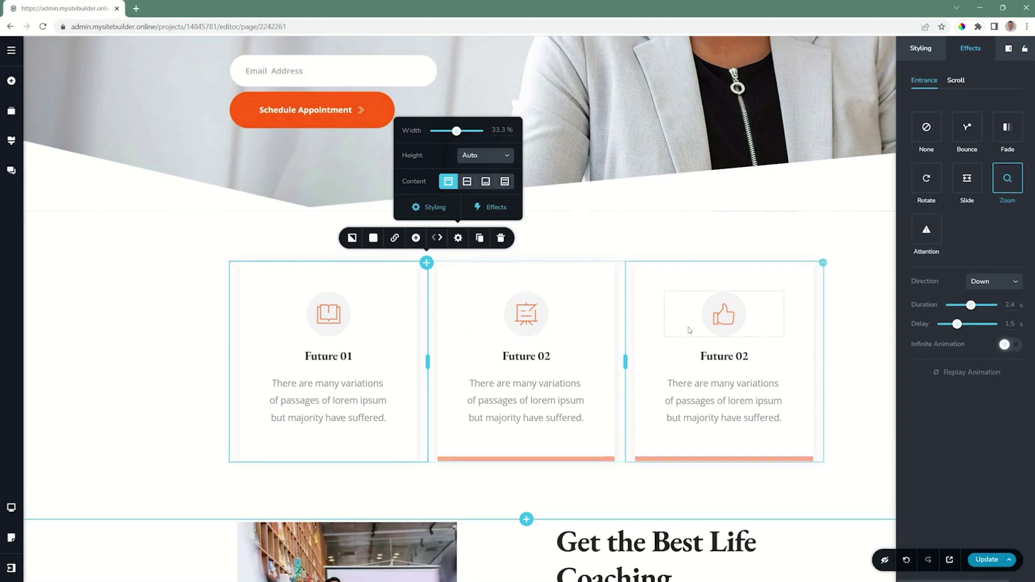
Step: Set the Future 01 column's entrance effect to None in tablet view and return to desktop view
{"action": "left_click", "coordinate": [12, 505]}
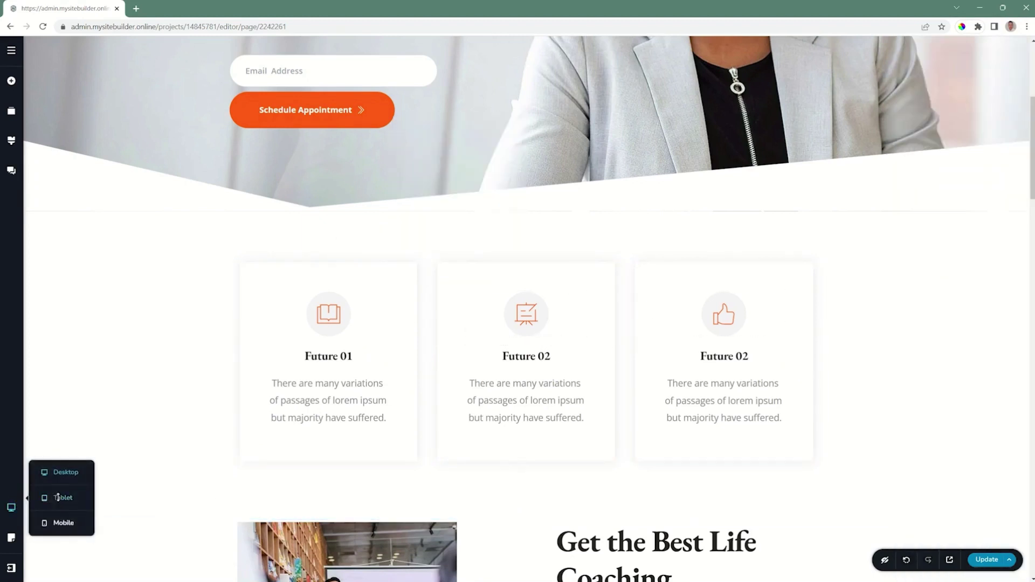
{"action": "left_click", "coordinate": [58, 497]}
{"action": "left_click", "coordinate": [440, 216]}
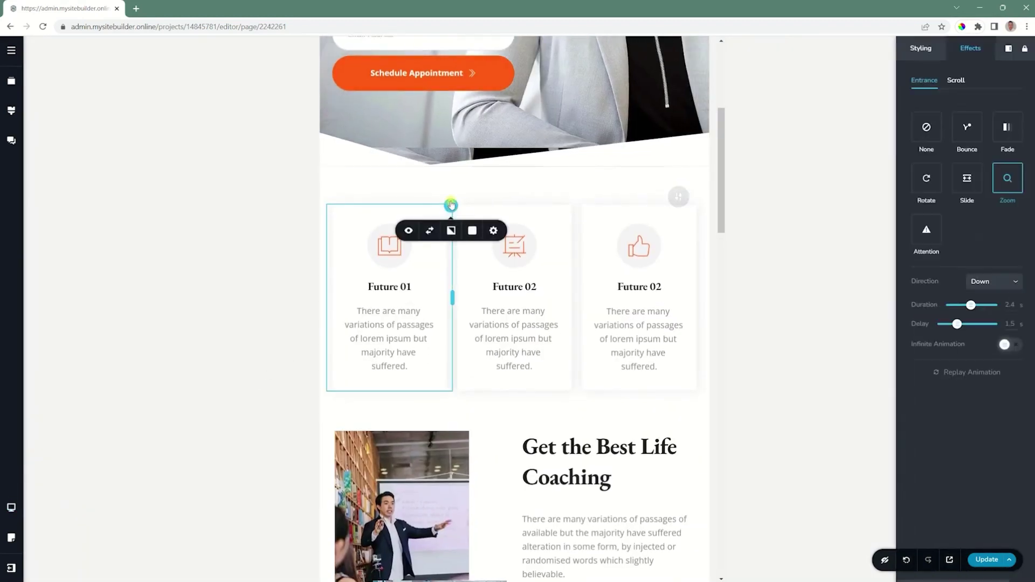
{"action": "left_click", "coordinate": [926, 130]}
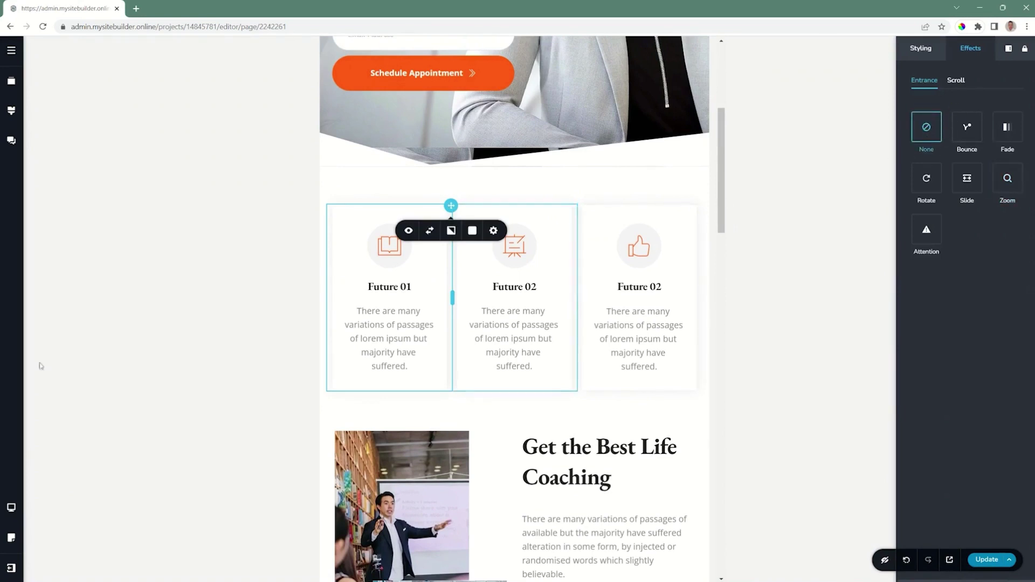
{"action": "left_click", "coordinate": [11, 507]}
{"action": "left_click", "coordinate": [66, 471]}
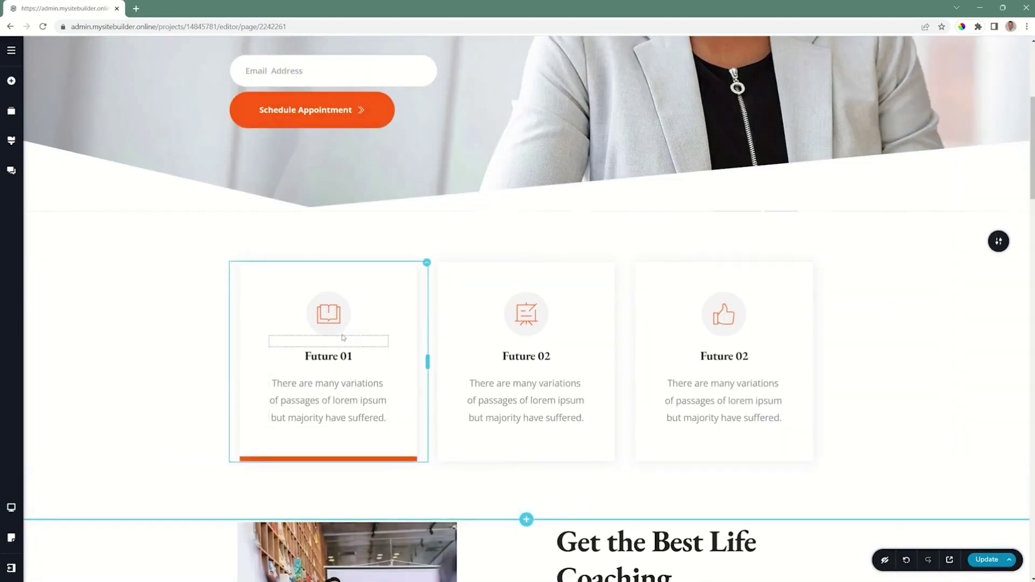
Step: Enable the Rotate scroll effect on the third column, the one with the thumbs-up icon
{"action": "left_click", "coordinate": [823, 265]}
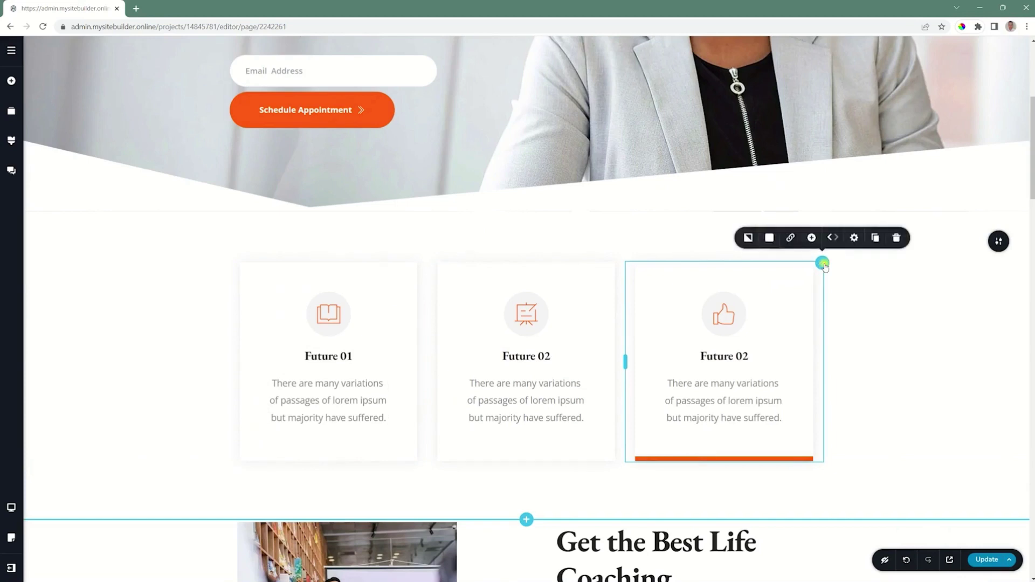
{"action": "left_click", "coordinate": [855, 238]}
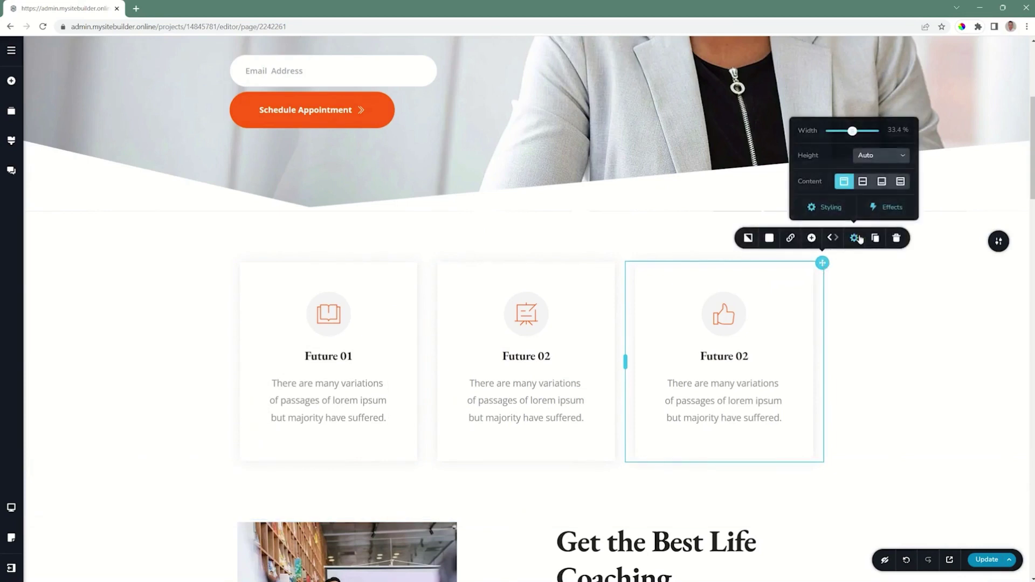
{"action": "left_click", "coordinate": [881, 208]}
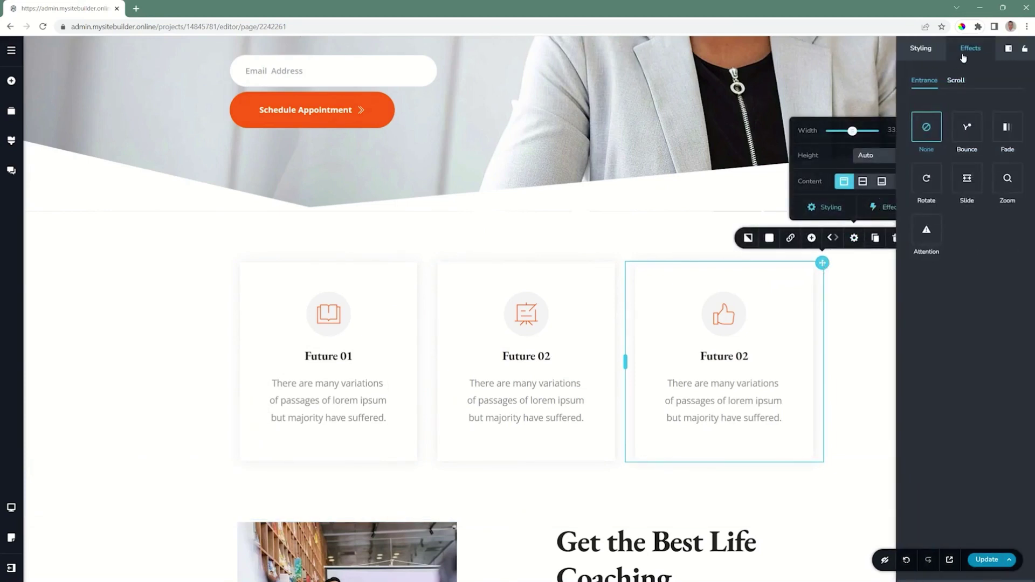
{"action": "left_click", "coordinate": [953, 82]}
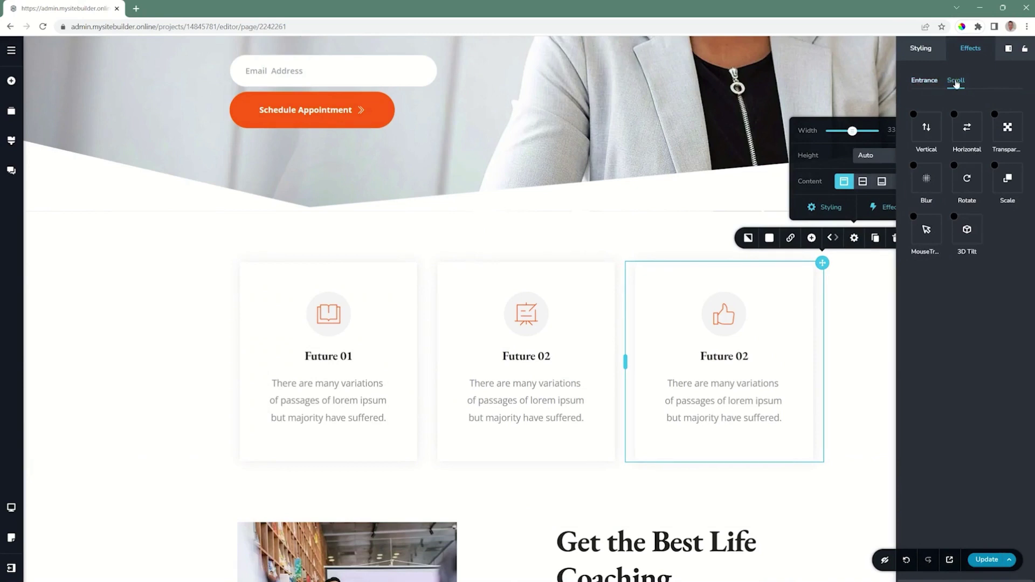
{"action": "left_click", "coordinate": [925, 80]}
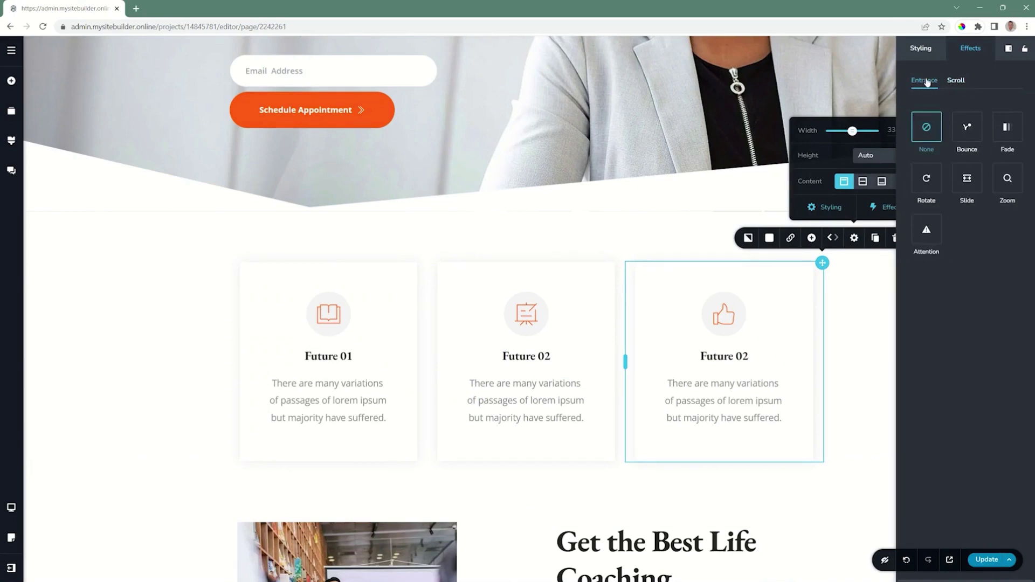
{"action": "left_click", "coordinate": [963, 80]}
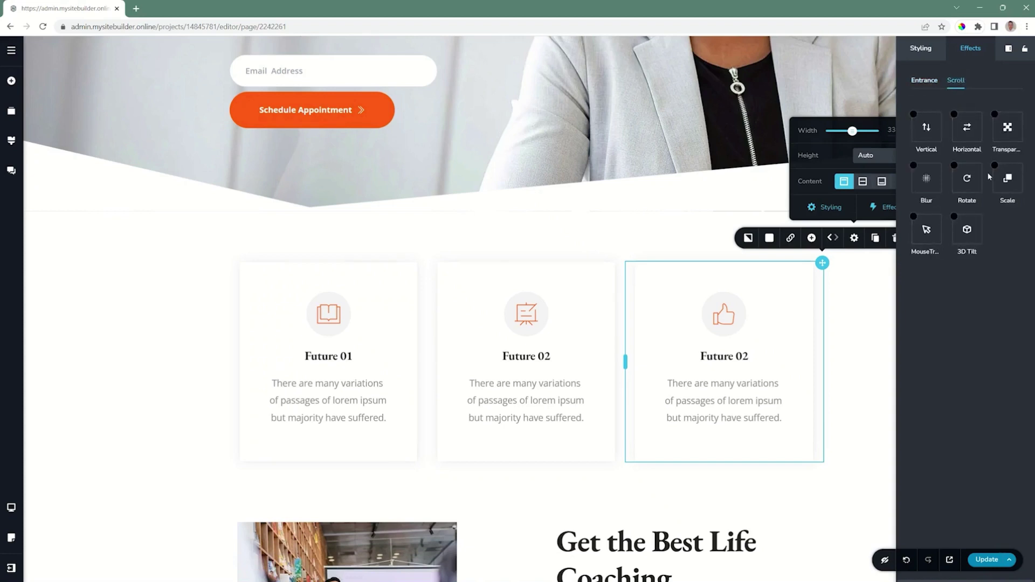
{"action": "left_click", "coordinate": [954, 166]}
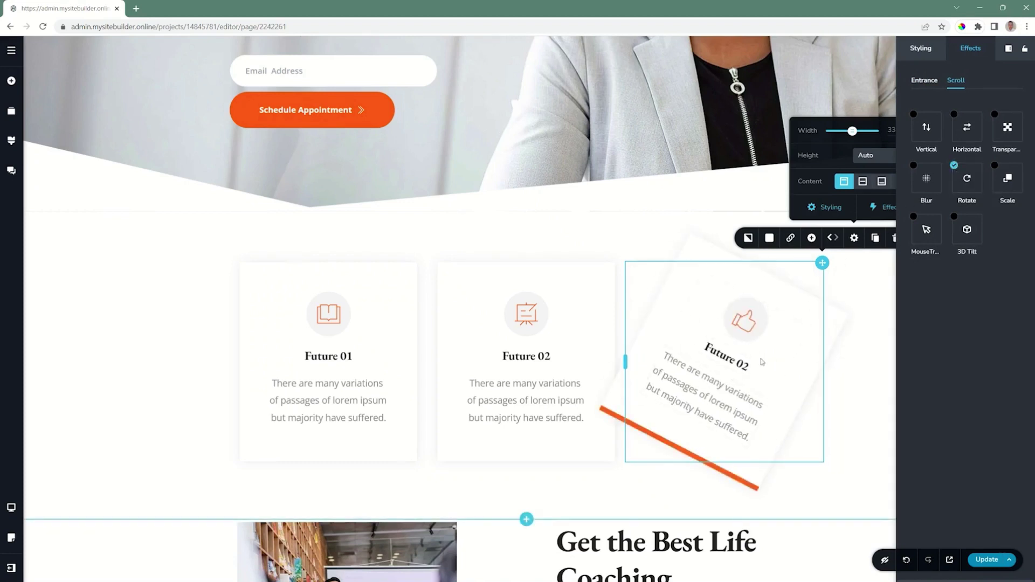
Step: Examine how the third column rotates as the page moves up and down
{"action": "scroll", "coordinate": [793, 356], "scroll_direction": "down", "scroll_amount": 4}
{"action": "scroll", "coordinate": [798, 354], "scroll_direction": "up", "scroll_amount": 6}
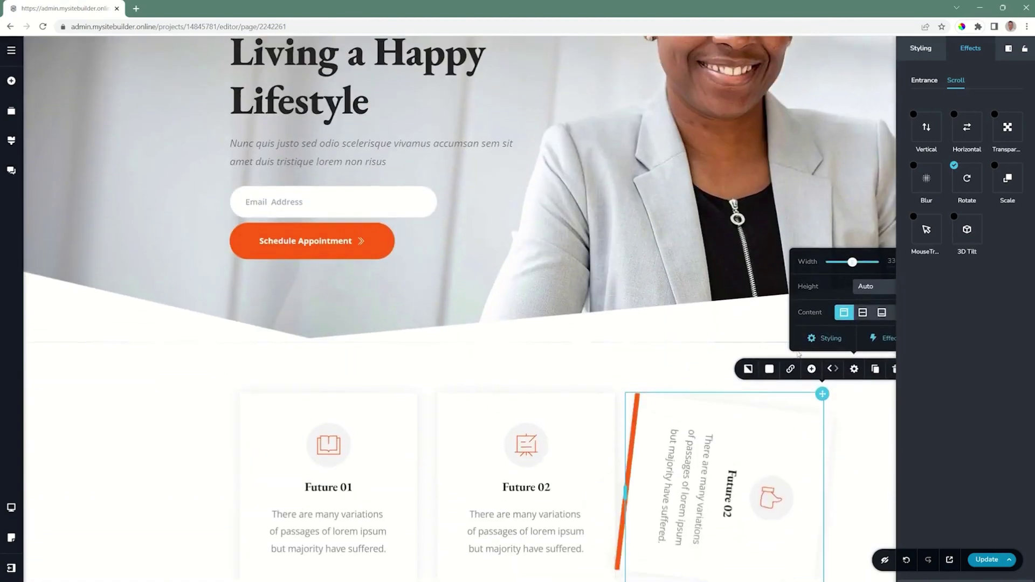
{"action": "scroll", "coordinate": [799, 354], "scroll_direction": "down", "scroll_amount": 5}
{"action": "scroll", "coordinate": [799, 354], "scroll_direction": "up", "scroll_amount": 6}
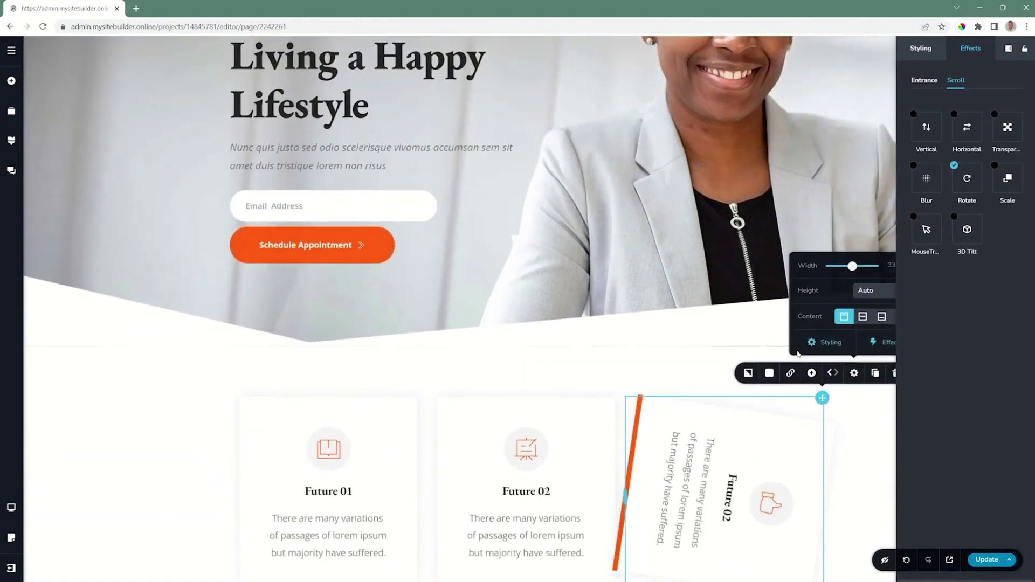
{"action": "scroll", "coordinate": [797, 353], "scroll_direction": "down", "scroll_amount": 6}
{"action": "scroll", "coordinate": [798, 354], "scroll_direction": "up", "scroll_amount": 7}
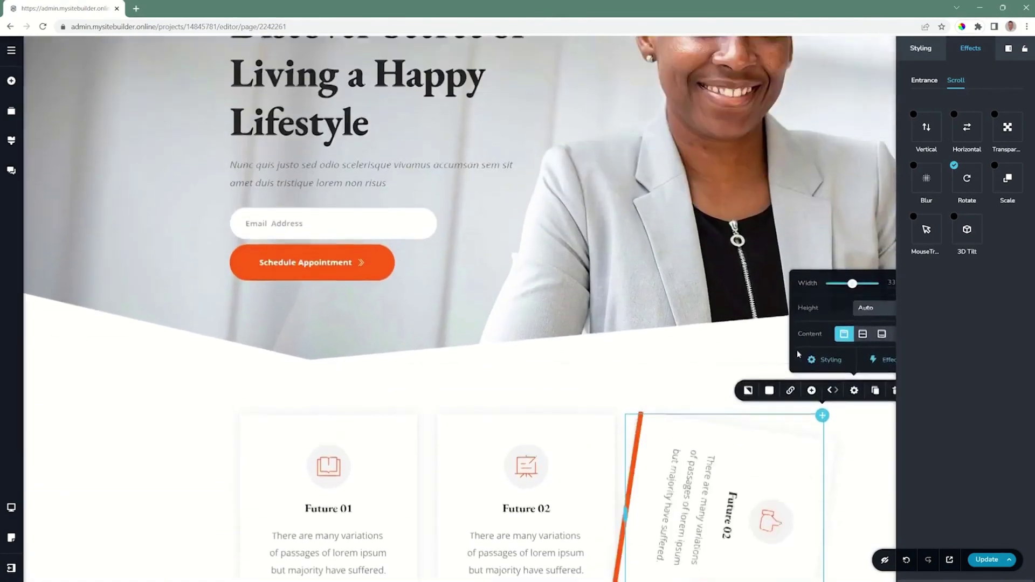
{"action": "scroll", "coordinate": [799, 354], "scroll_direction": "down", "scroll_amount": 7}
{"action": "scroll", "coordinate": [798, 353], "scroll_direction": "up", "scroll_amount": 3}
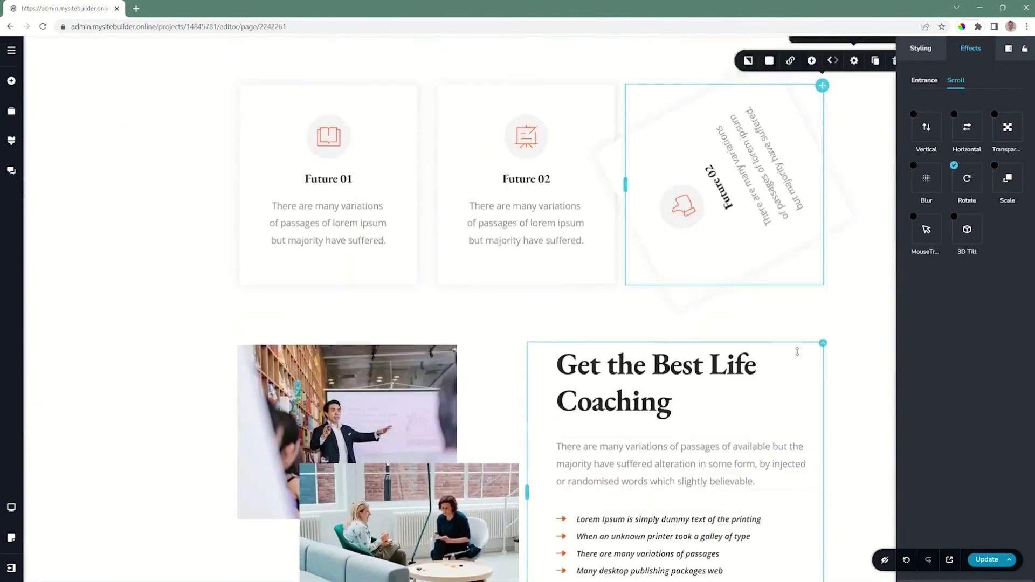
{"action": "scroll", "coordinate": [797, 352], "scroll_direction": "up", "scroll_amount": 7}
{"action": "scroll", "coordinate": [797, 352], "scroll_direction": "down", "scroll_amount": 6}
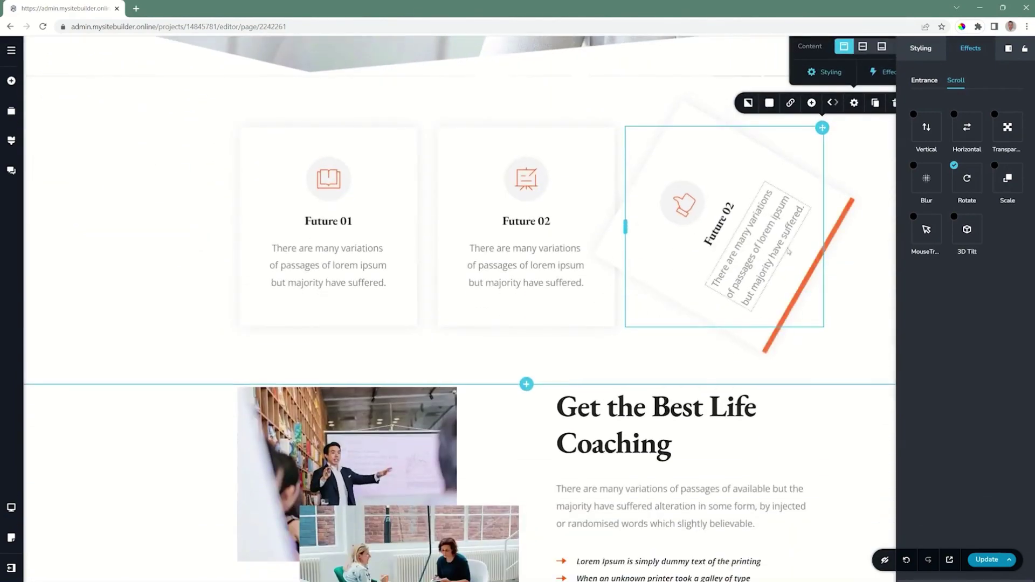
{"action": "scroll", "coordinate": [713, 256], "scroll_direction": "up", "scroll_amount": 2}
{"action": "scroll", "coordinate": [713, 256], "scroll_direction": "down", "scroll_amount": 1}
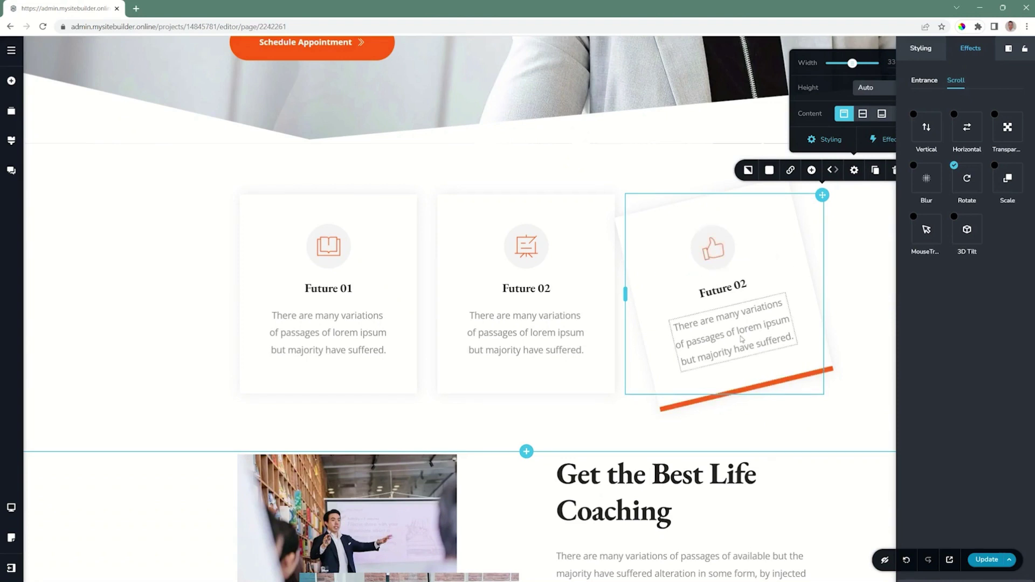
Step: Set the direction of the third column's Rotate scroll effect to Right
{"action": "left_click", "coordinate": [969, 179]}
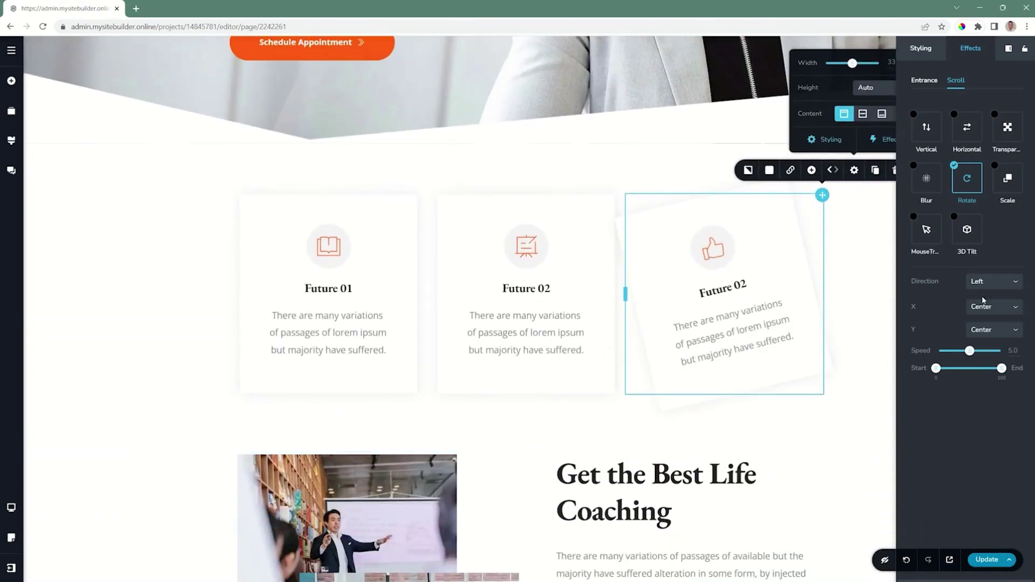
{"action": "left_click", "coordinate": [991, 283]}
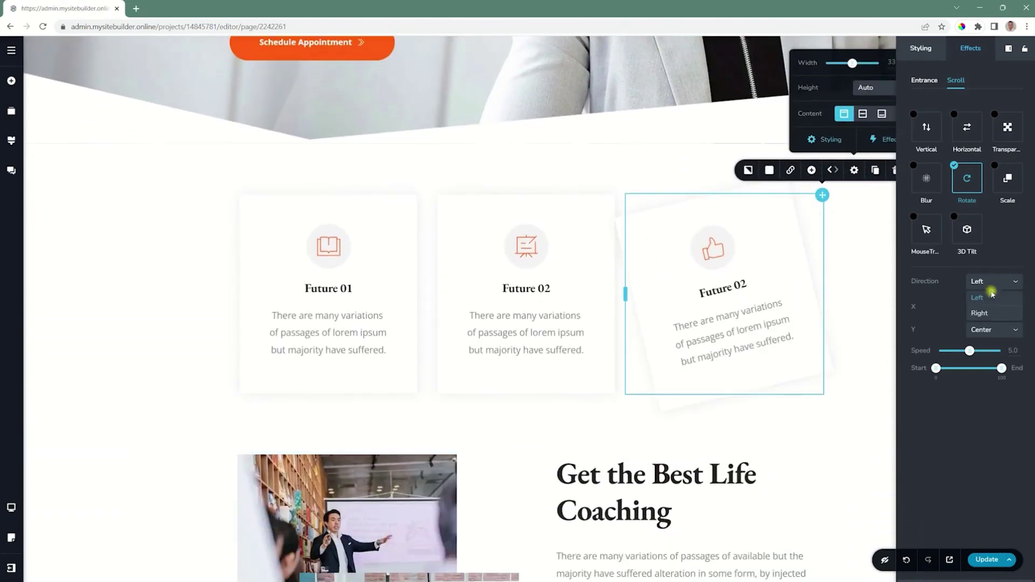
{"action": "left_click", "coordinate": [982, 311]}
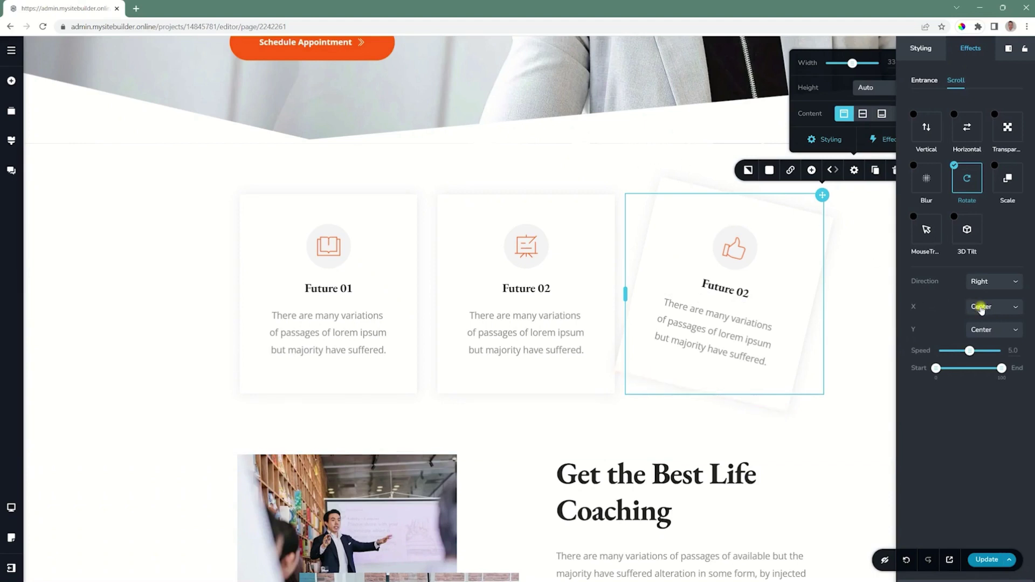
Step: Try a rotation anchor of X Left and Y Top for the third column and preview the scroll rotation
{"action": "left_click", "coordinate": [981, 308]}
{"action": "left_click", "coordinate": [976, 323]}
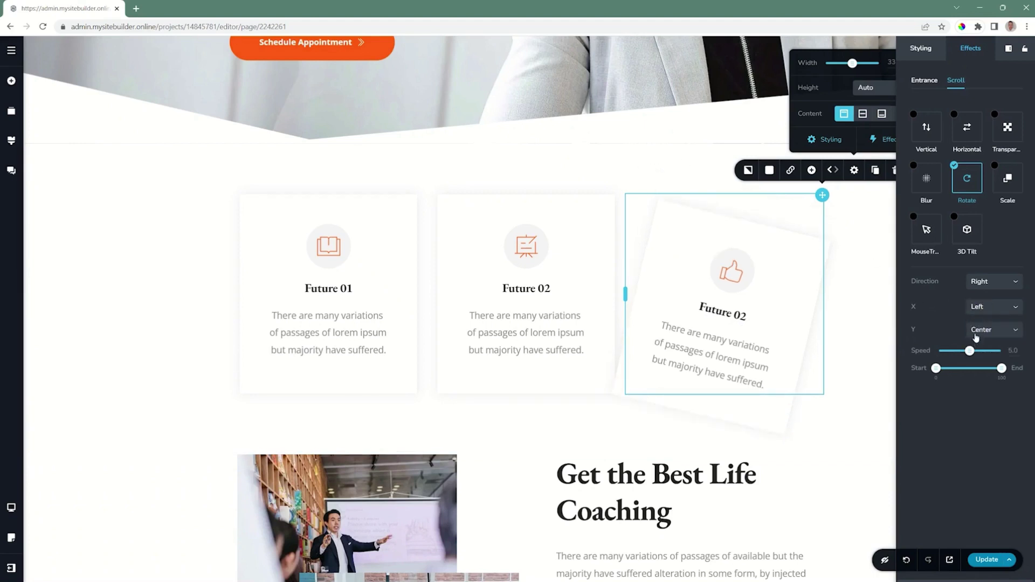
{"action": "left_click", "coordinate": [979, 333]}
{"action": "left_click", "coordinate": [976, 347]}
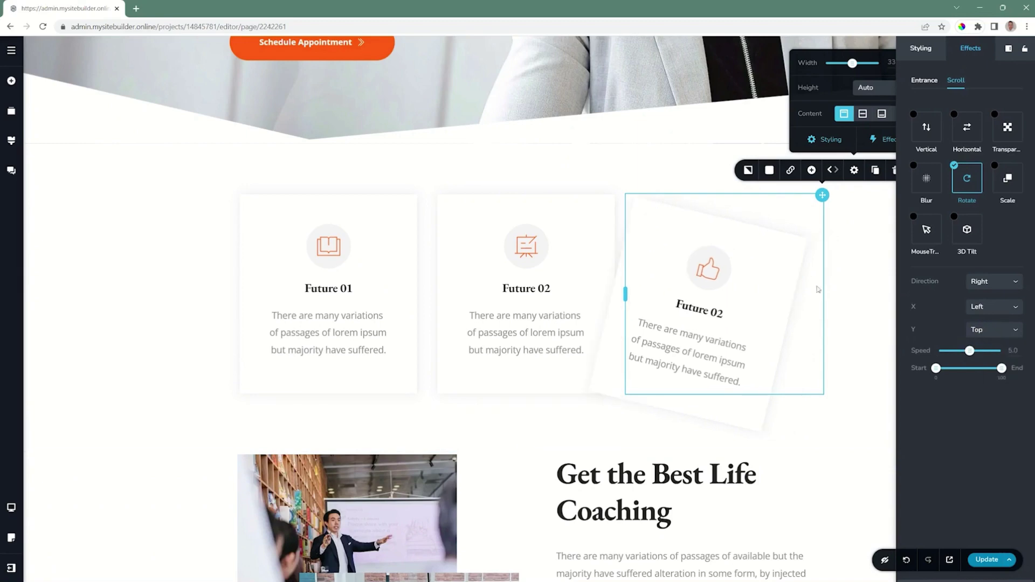
{"action": "scroll", "coordinate": [649, 216], "scroll_direction": "down", "scroll_amount": 4}
{"action": "scroll", "coordinate": [649, 216], "scroll_direction": "up", "scroll_amount": 4}
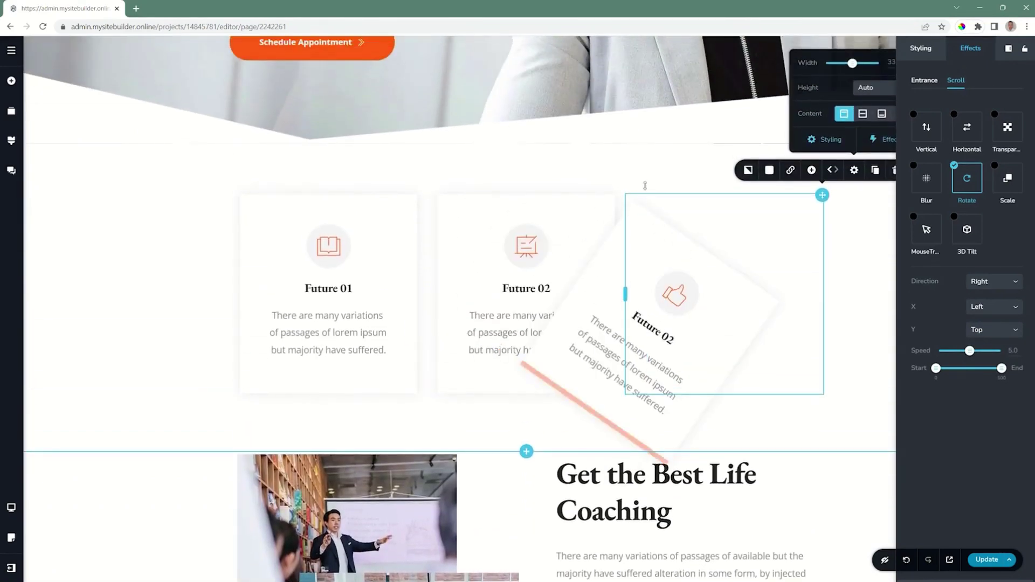
Step: Set the Rotate effect's anchor to X Right and Y Bottom and preview the third column's scroll rotation
{"action": "left_click", "coordinate": [976, 308]}
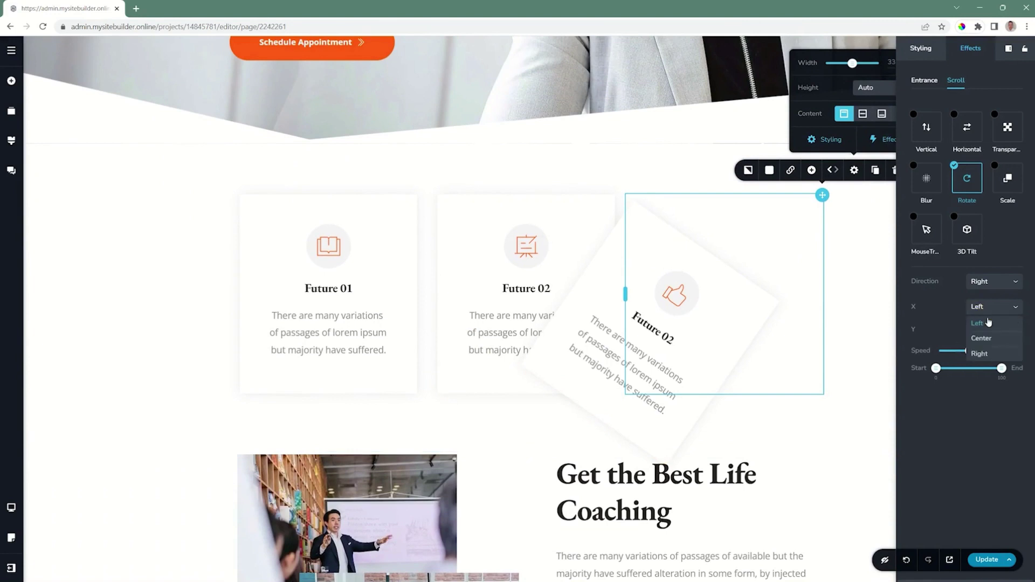
{"action": "left_click", "coordinate": [982, 353]}
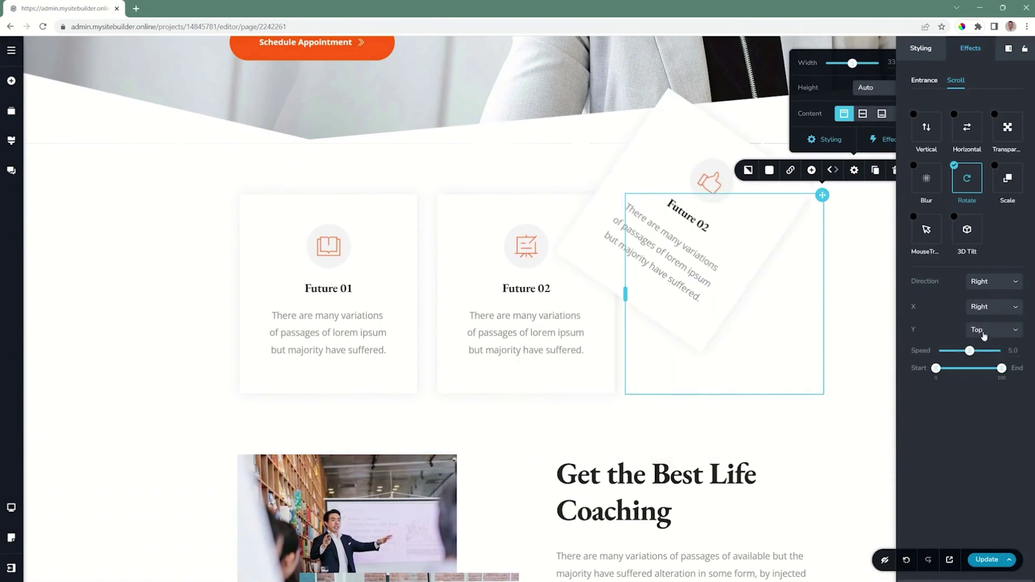
{"action": "left_click", "coordinate": [983, 330]}
{"action": "left_click", "coordinate": [984, 377]}
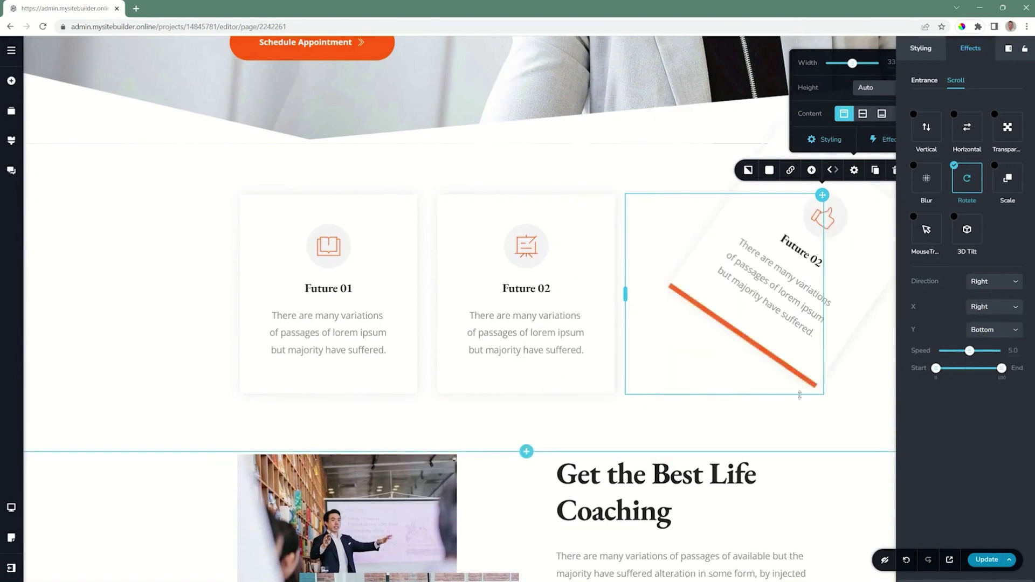
{"action": "scroll", "coordinate": [797, 368], "scroll_direction": "down", "scroll_amount": 1}
{"action": "scroll", "coordinate": [797, 367], "scroll_direction": "up", "scroll_amount": 3}
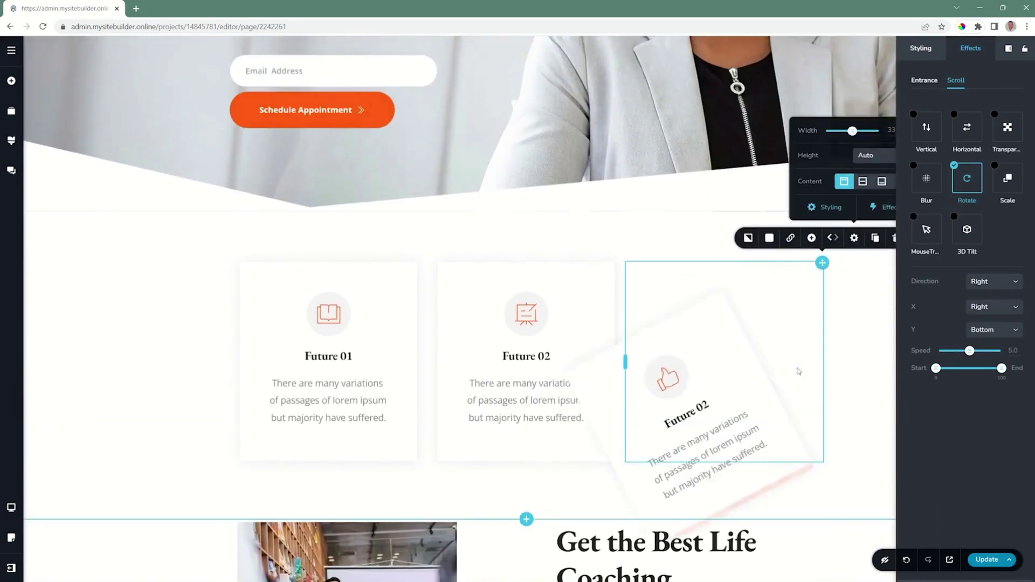
{"action": "scroll", "coordinate": [797, 369], "scroll_direction": "down", "scroll_amount": 2}
{"action": "scroll", "coordinate": [797, 369], "scroll_direction": "up", "scroll_amount": 3}
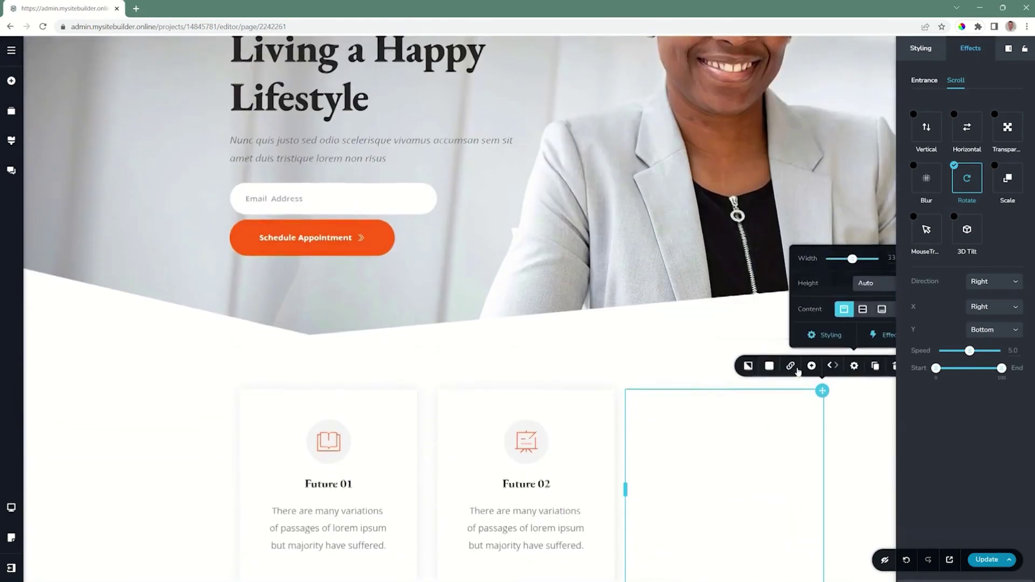
{"action": "scroll", "coordinate": [797, 368], "scroll_direction": "down", "scroll_amount": 4}
{"action": "scroll", "coordinate": [798, 367], "scroll_direction": "up", "scroll_amount": 2}
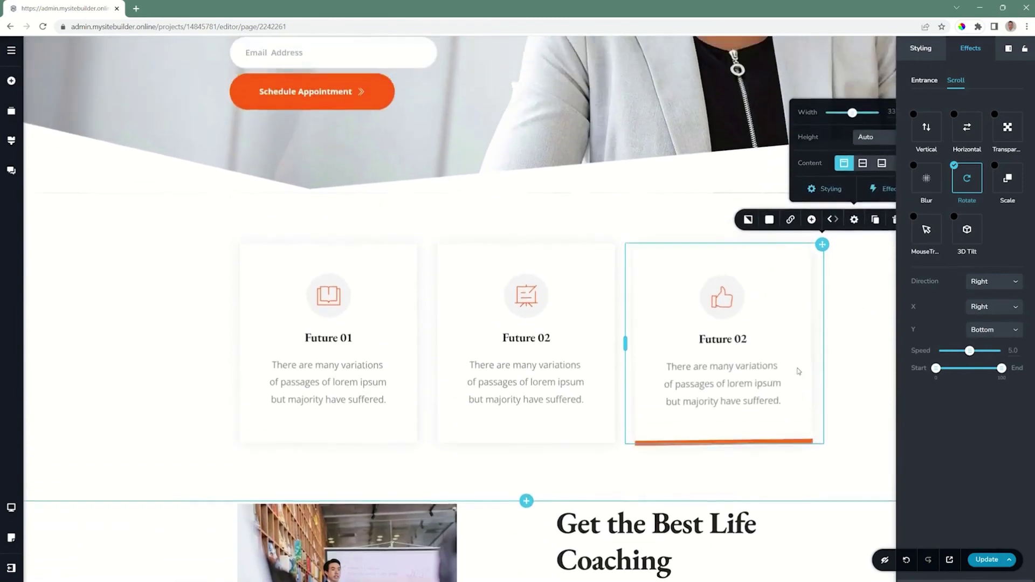
Step: Switch to the tablet view and turn off the third column's Rotate scroll effect for that device
{"action": "scroll", "coordinate": [797, 369], "scroll_direction": "down", "scroll_amount": 1}
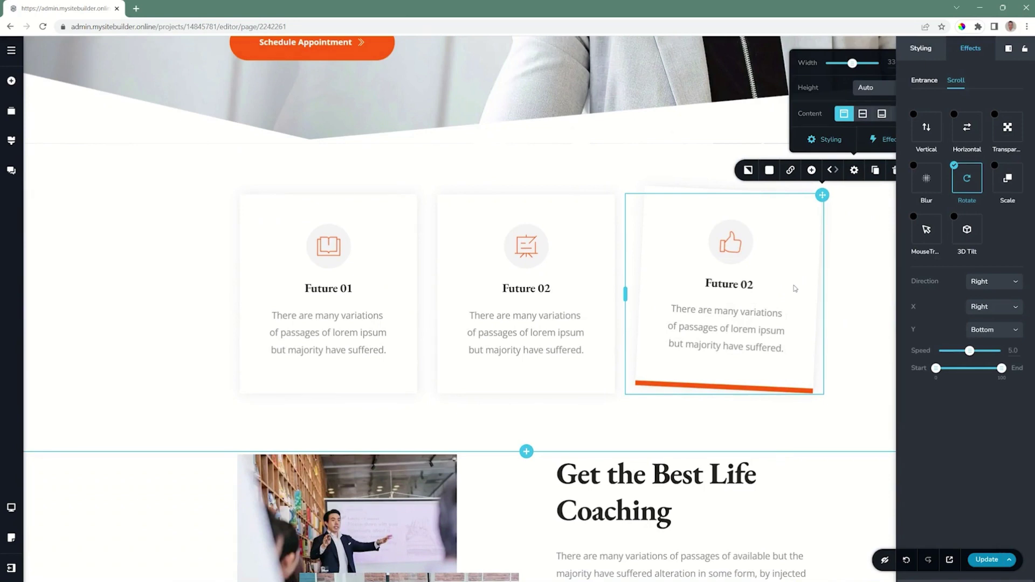
{"action": "left_click", "coordinate": [11, 507]}
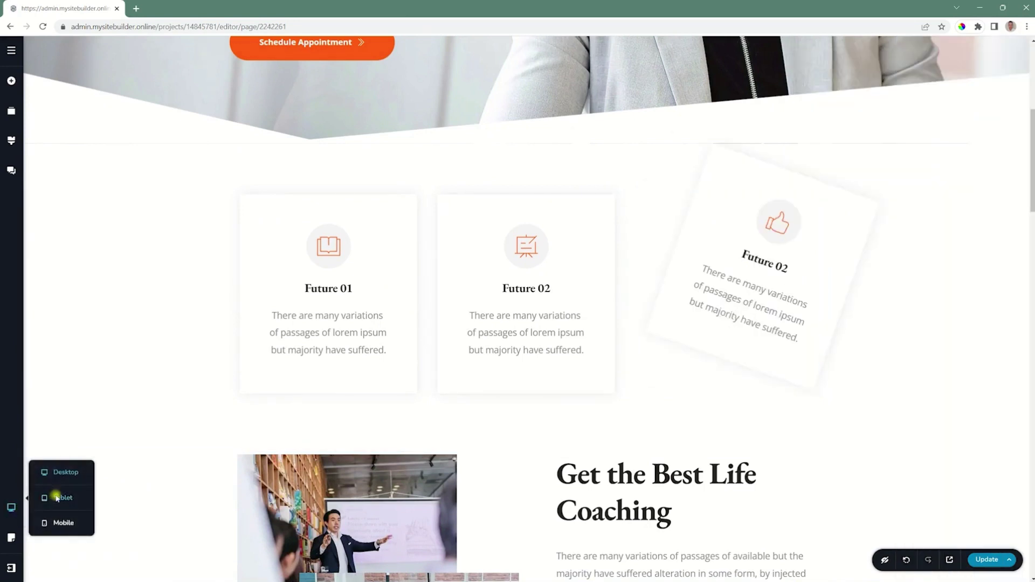
{"action": "left_click", "coordinate": [49, 496]}
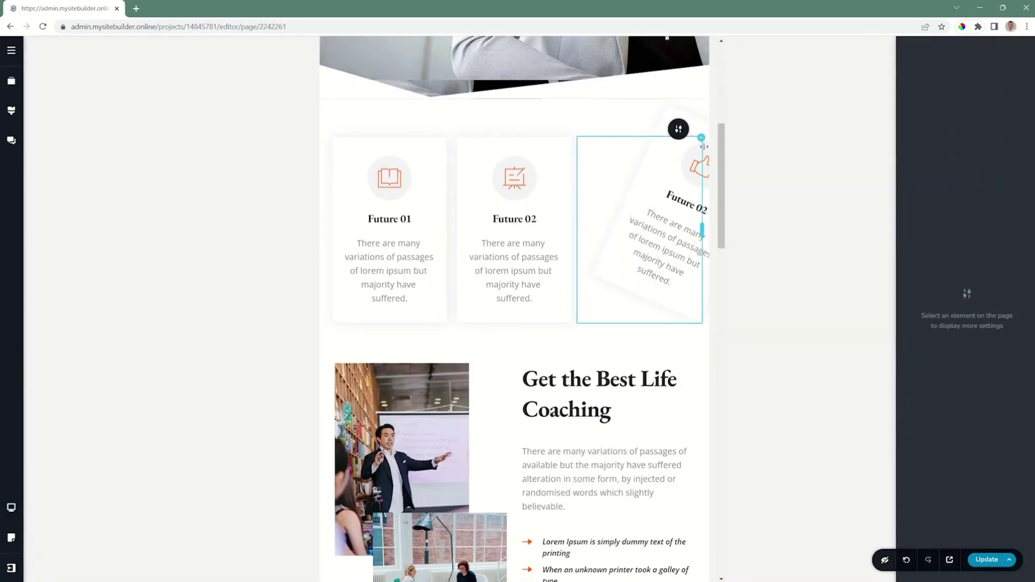
{"action": "left_click", "coordinate": [701, 140]}
{"action": "left_click", "coordinate": [955, 80]}
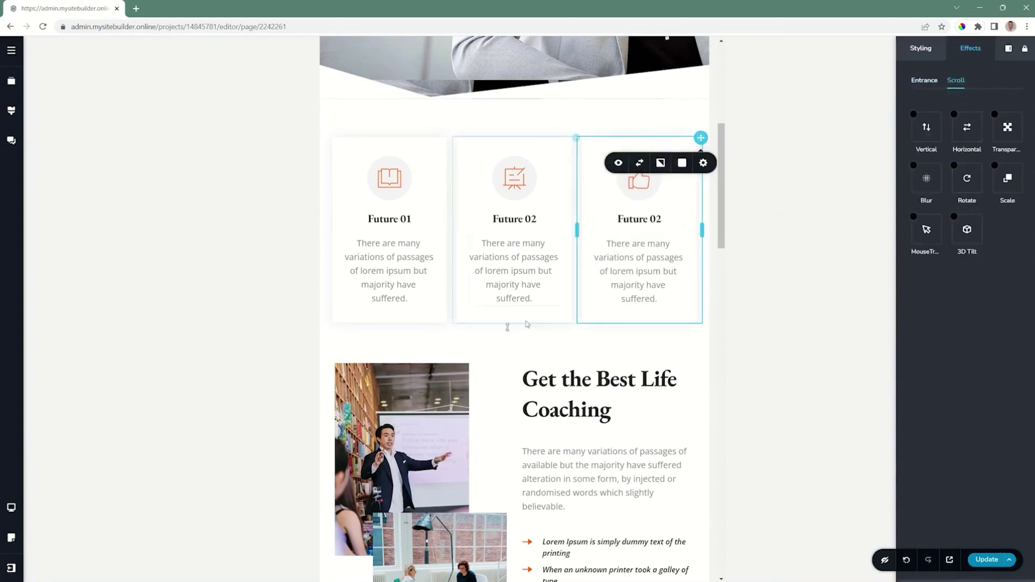
Step: Switch to the mobile view and check the third column's scroll effect settings
{"action": "left_click", "coordinate": [11, 508]}
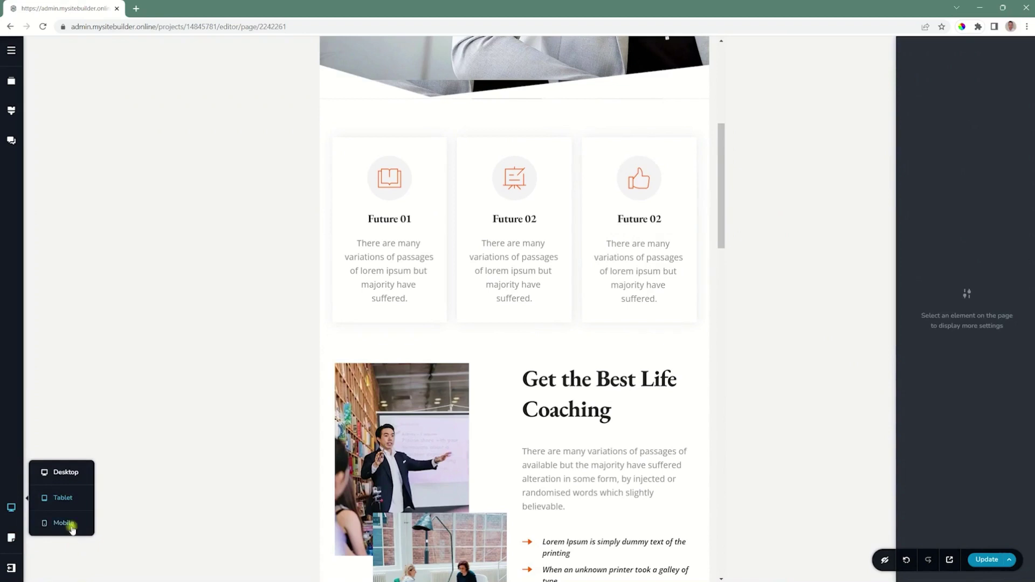
{"action": "left_click", "coordinate": [73, 529]}
{"action": "scroll", "coordinate": [603, 397], "scroll_direction": "down", "scroll_amount": 4}
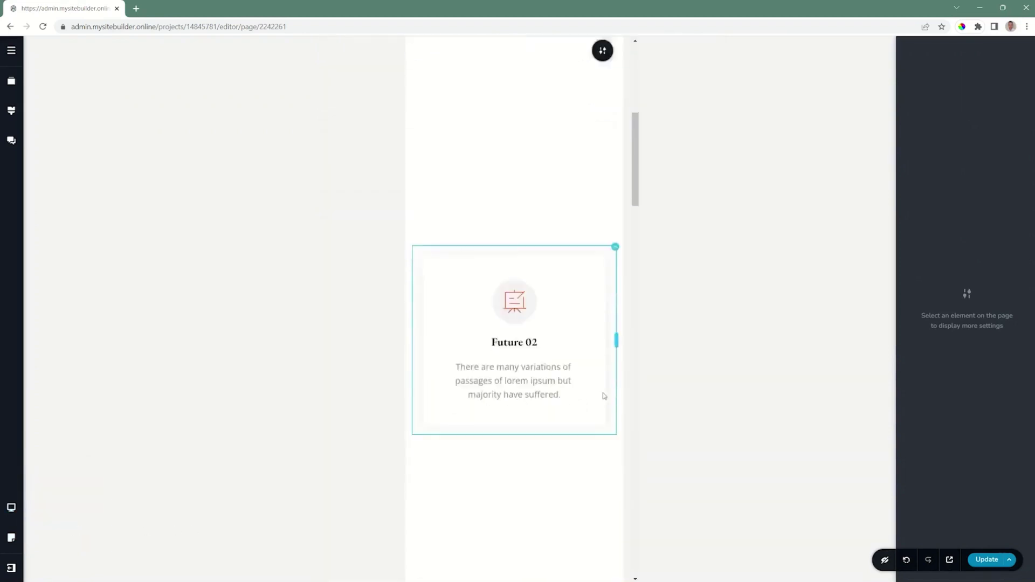
{"action": "left_click", "coordinate": [613, 294]}
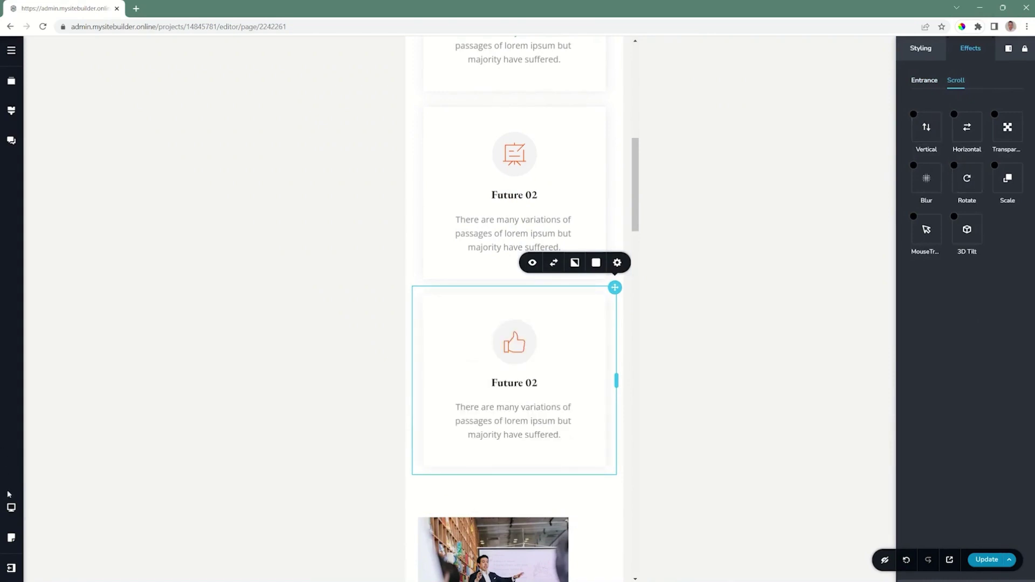
Step: Return to the desktop view and check the third column's scroll rotation there
{"action": "left_click", "coordinate": [8, 509]}
{"action": "left_click", "coordinate": [59, 472]}
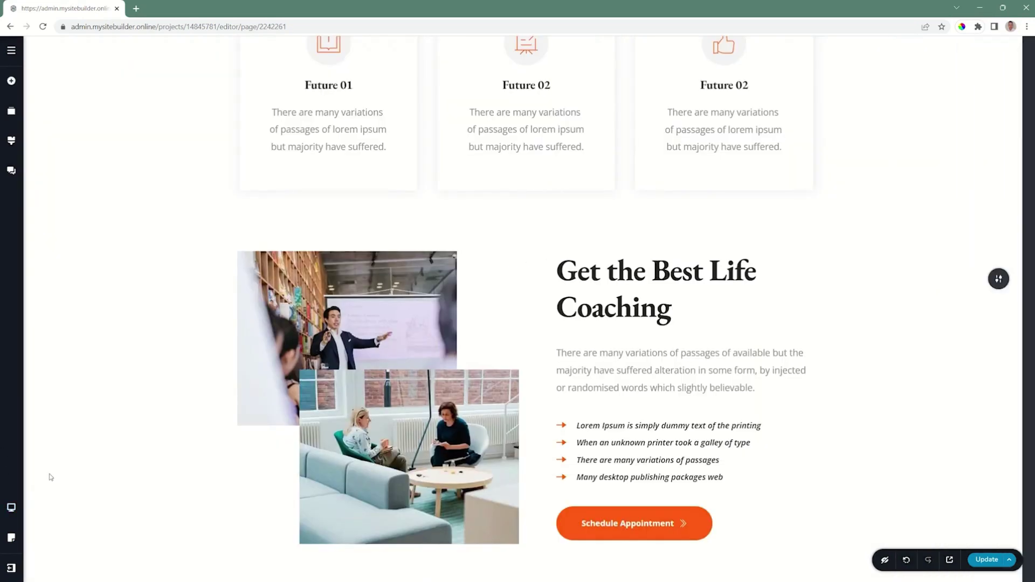
{"action": "scroll", "coordinate": [665, 404], "scroll_direction": "up", "scroll_amount": 5}
{"action": "left_click", "coordinate": [665, 404]}
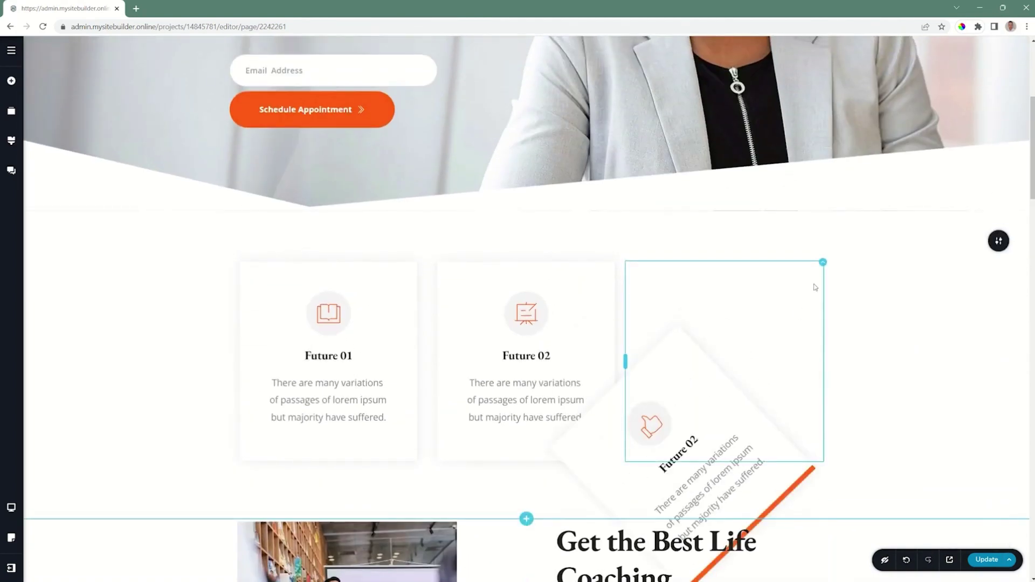
Step: Add a Horizontal scroll effect to the third column alongside Rotate, with its direction set to Right
{"action": "left_click", "coordinate": [851, 237]}
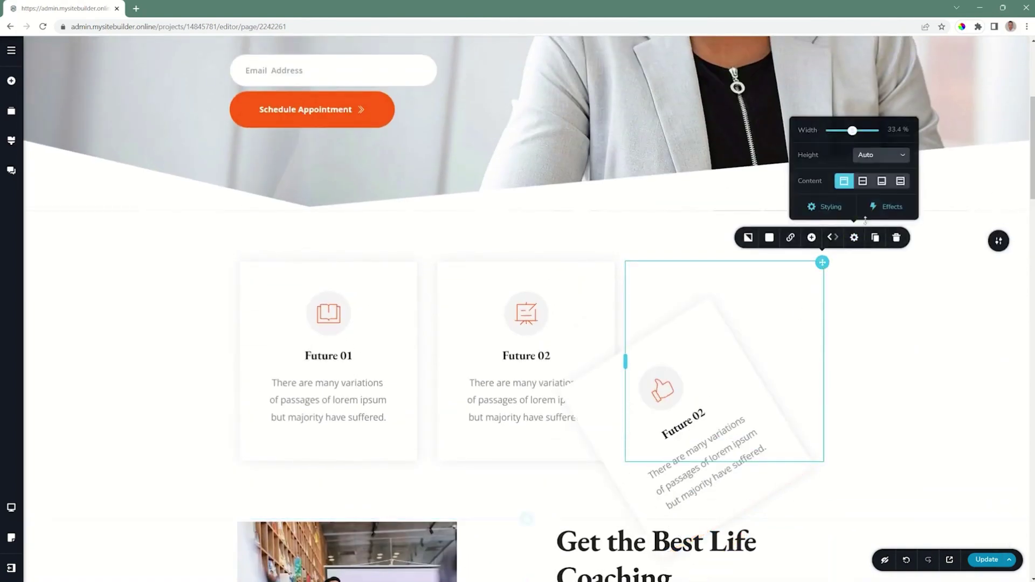
{"action": "left_click", "coordinate": [886, 206]}
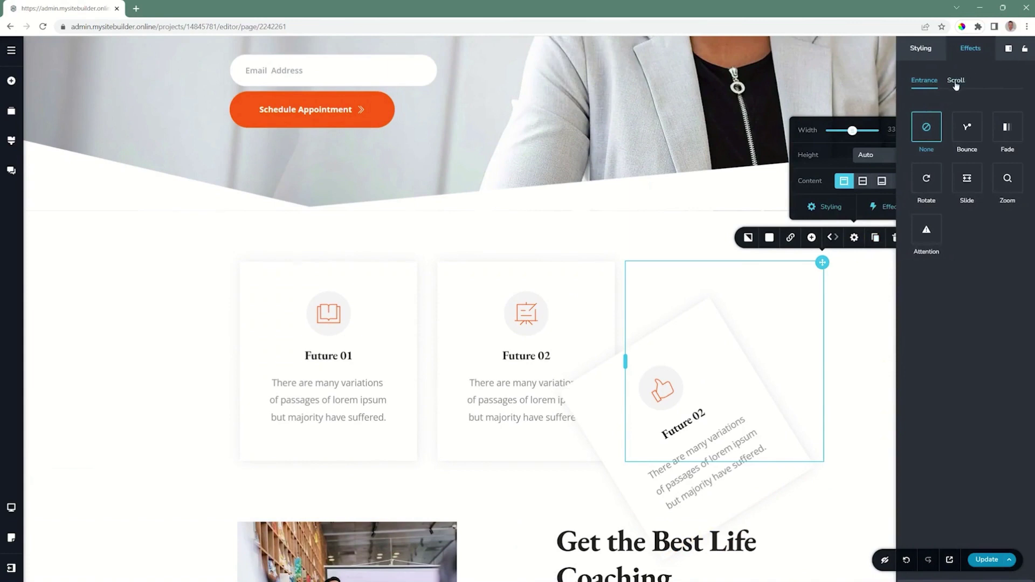
{"action": "left_click", "coordinate": [955, 81]}
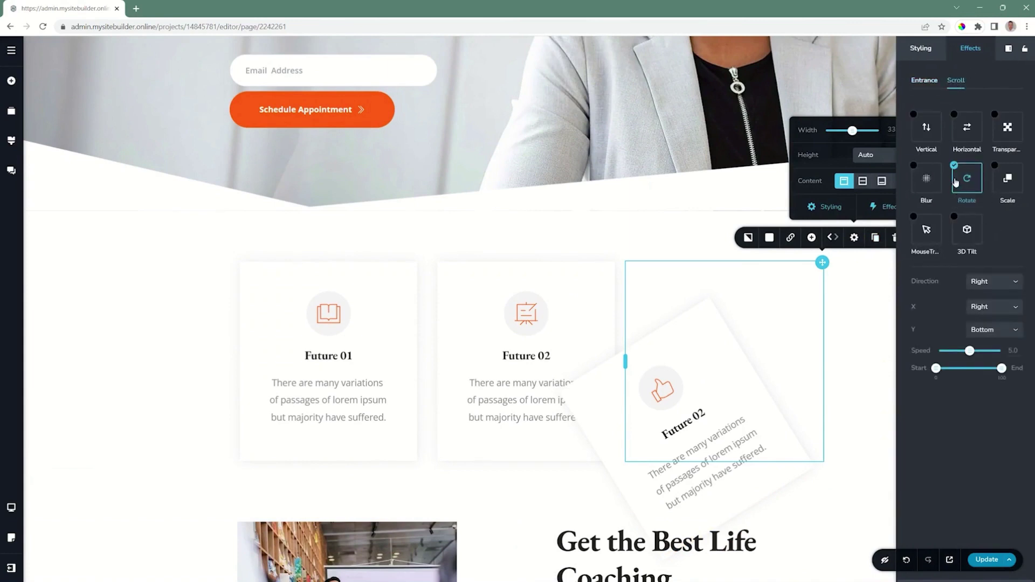
{"action": "left_click", "coordinate": [952, 114]}
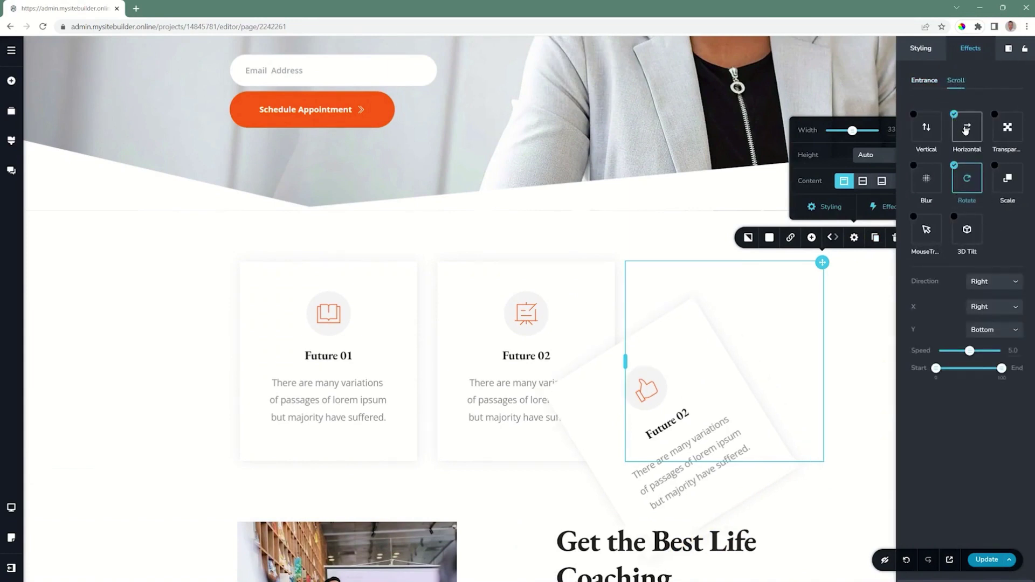
{"action": "left_click", "coordinate": [966, 128]}
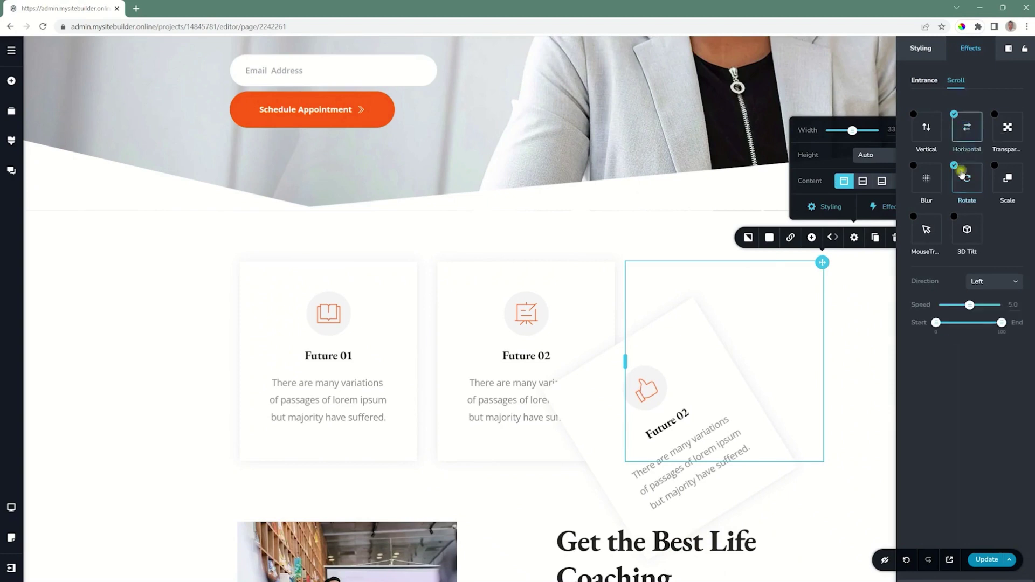
{"action": "left_click", "coordinate": [986, 291]}
{"action": "left_click", "coordinate": [970, 311]}
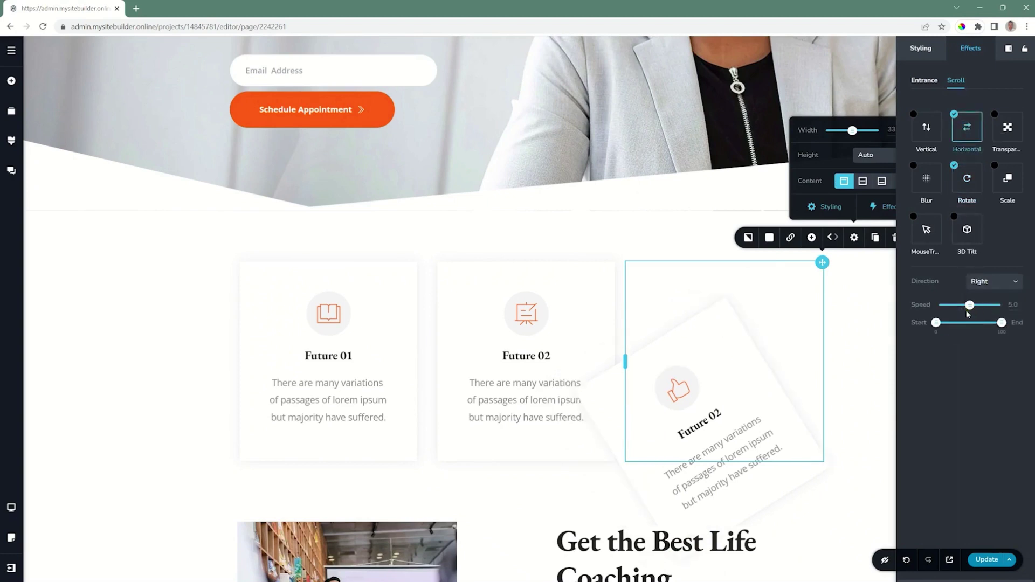
Step: Set the Horizontal effect's speed to 7.3 and its range from about 33 to 86, and preview the combined scroll motion
{"action": "left_click_drag", "start_coordinate": [969, 305], "coordinate": [992, 324]}
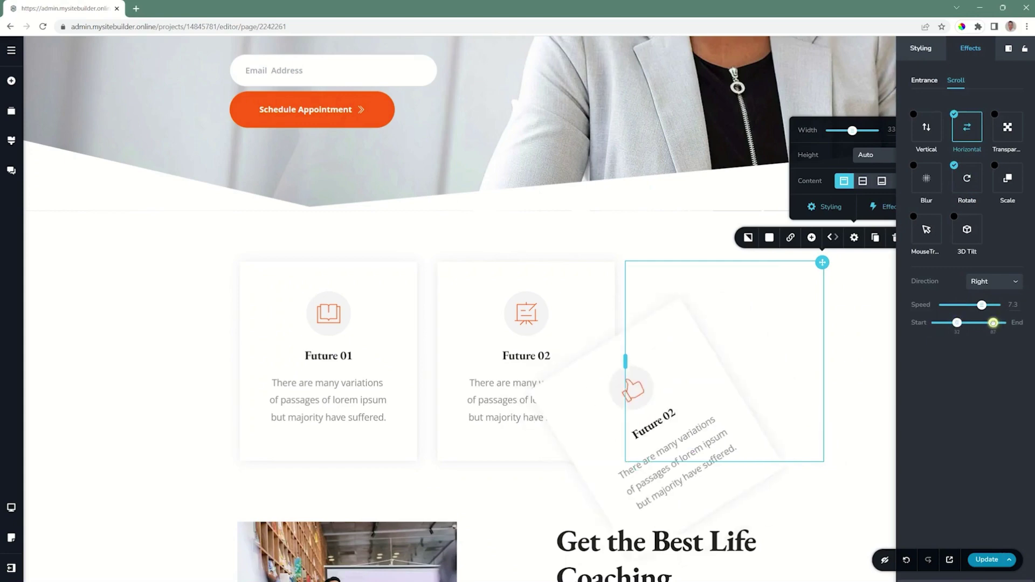
{"action": "scroll", "coordinate": [842, 322], "scroll_direction": "down", "scroll_amount": 4}
{"action": "scroll", "coordinate": [842, 320], "scroll_direction": "up", "scroll_amount": 5}
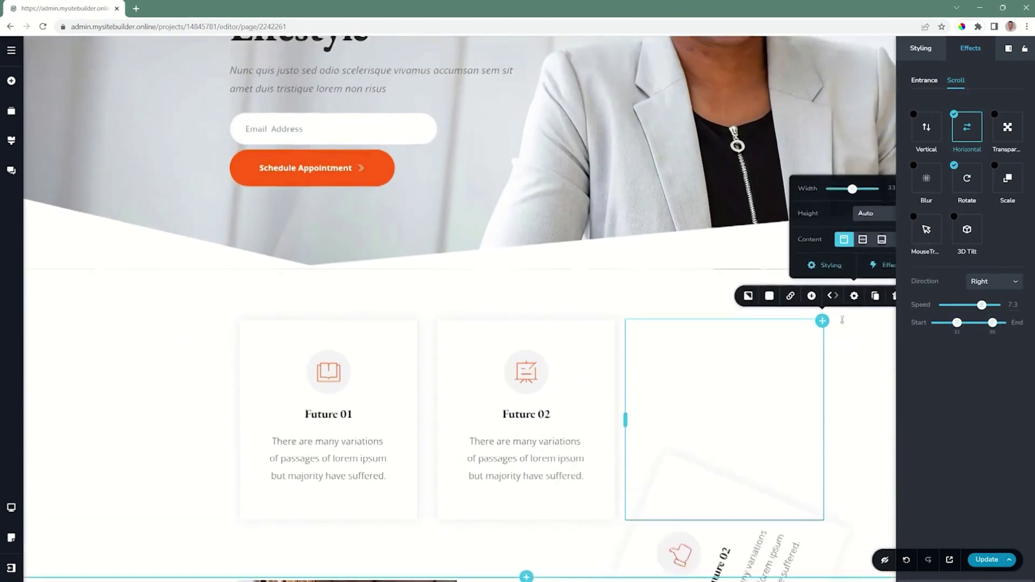
{"action": "scroll", "coordinate": [843, 321], "scroll_direction": "down", "scroll_amount": 4}
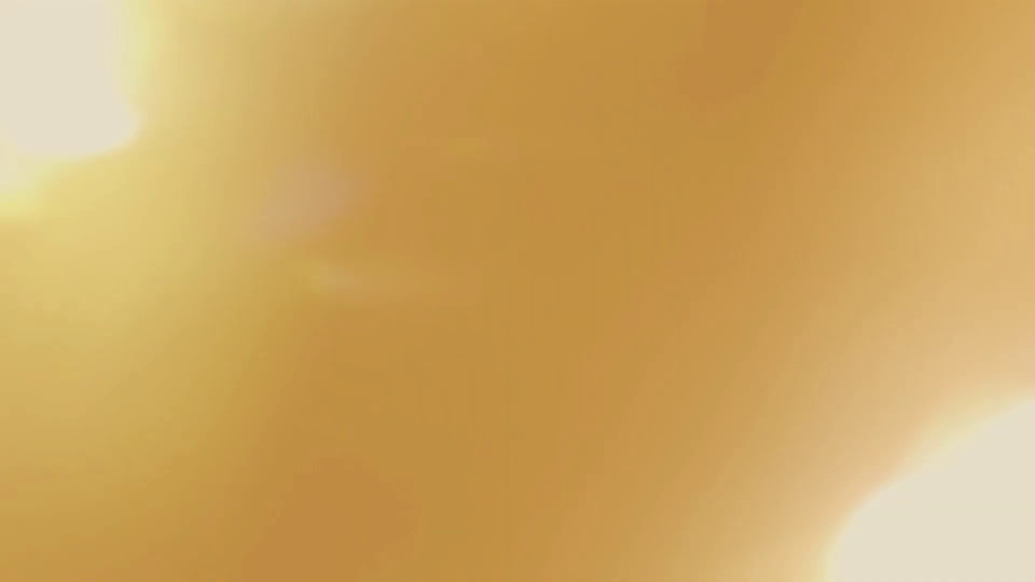